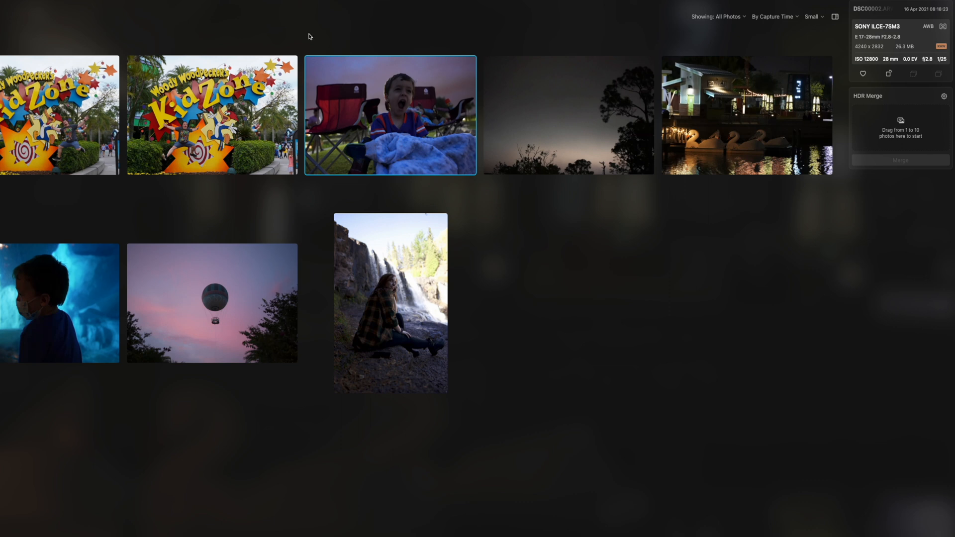
Step: Open the twilight photo of the shouting boy for editing and set the Enhance Accent to 50
double_click(404, 97)
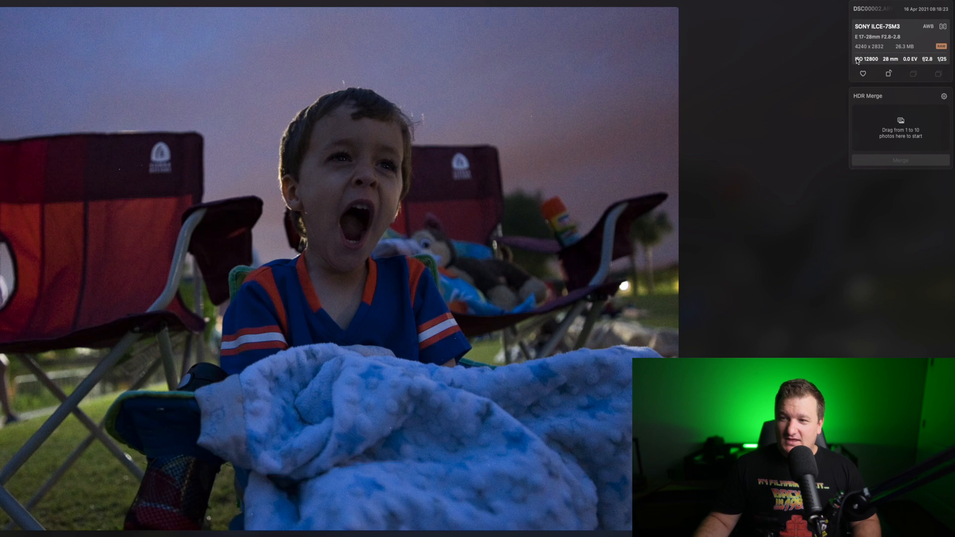
click(465, 2)
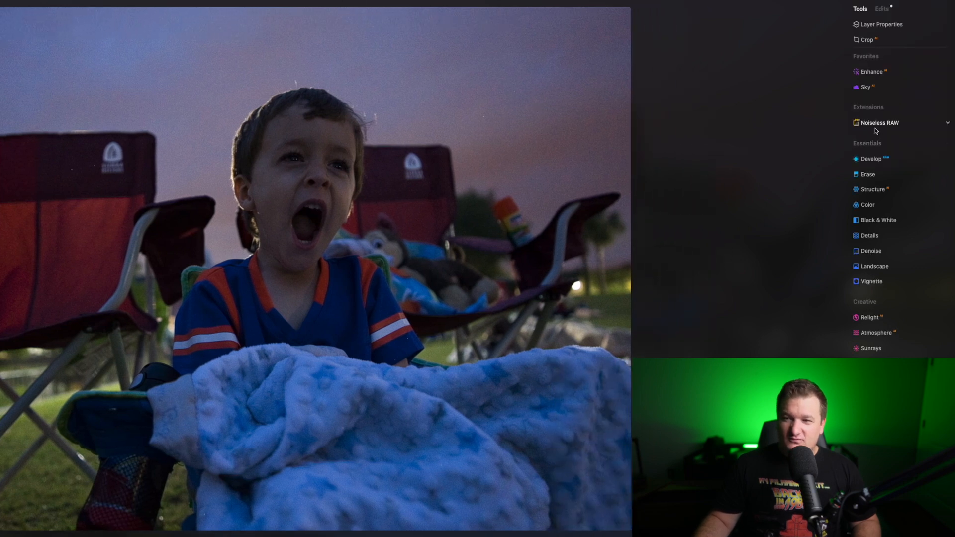
click(877, 70)
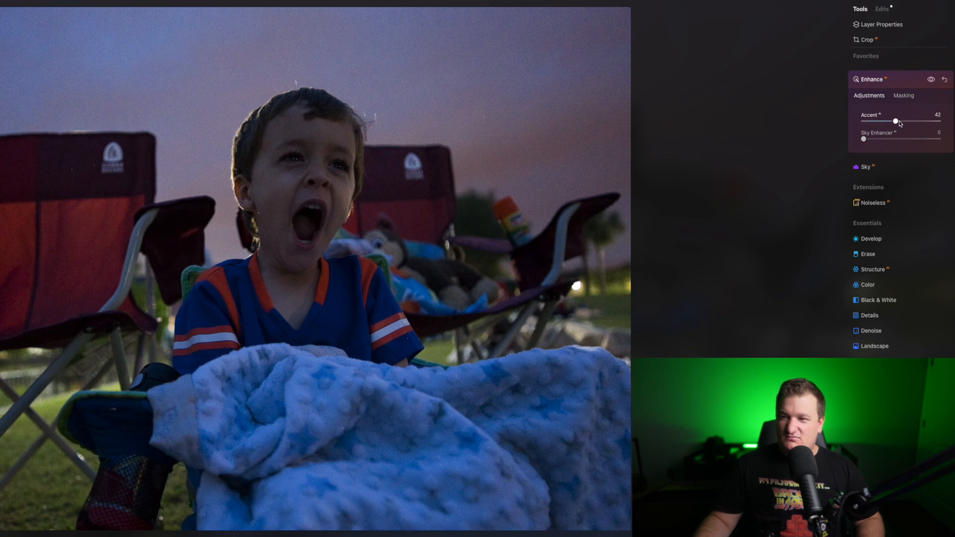
drag(900, 123, 902, 123)
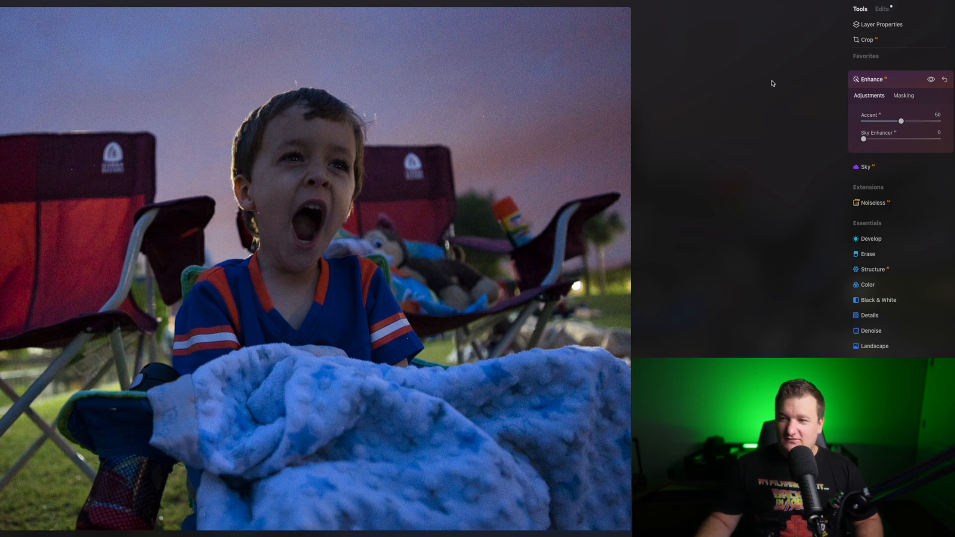
click(886, 78)
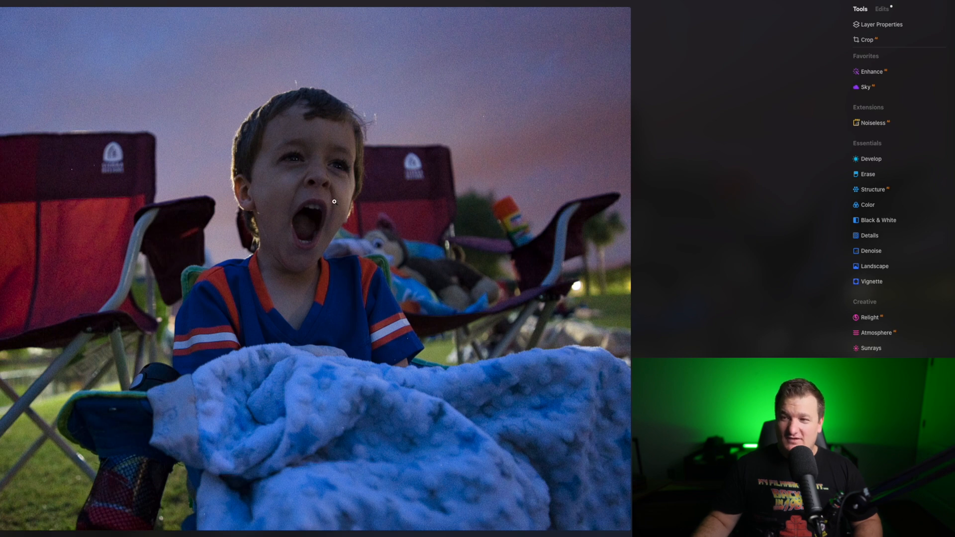
Step: Apply the High adjustment of Noiseless to the photo of the boy
click(894, 125)
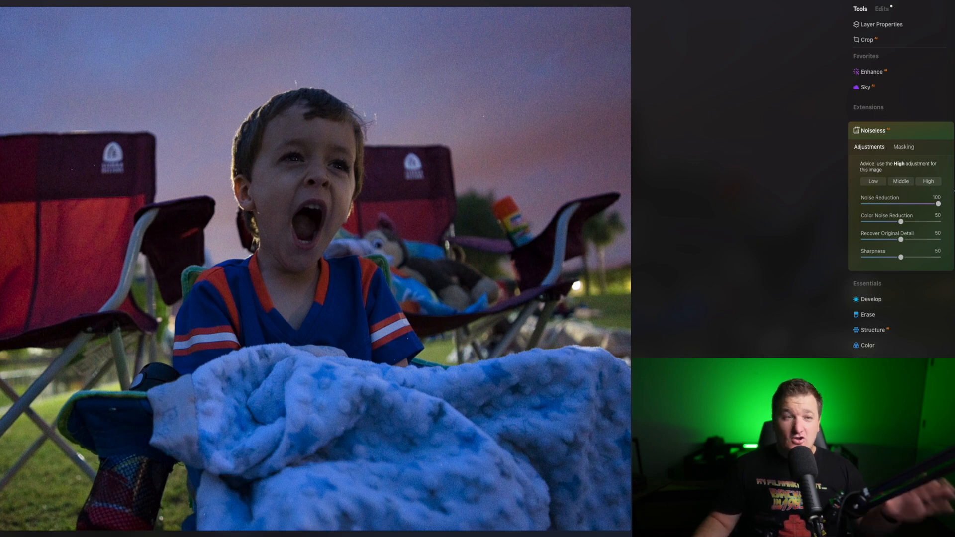
click(929, 183)
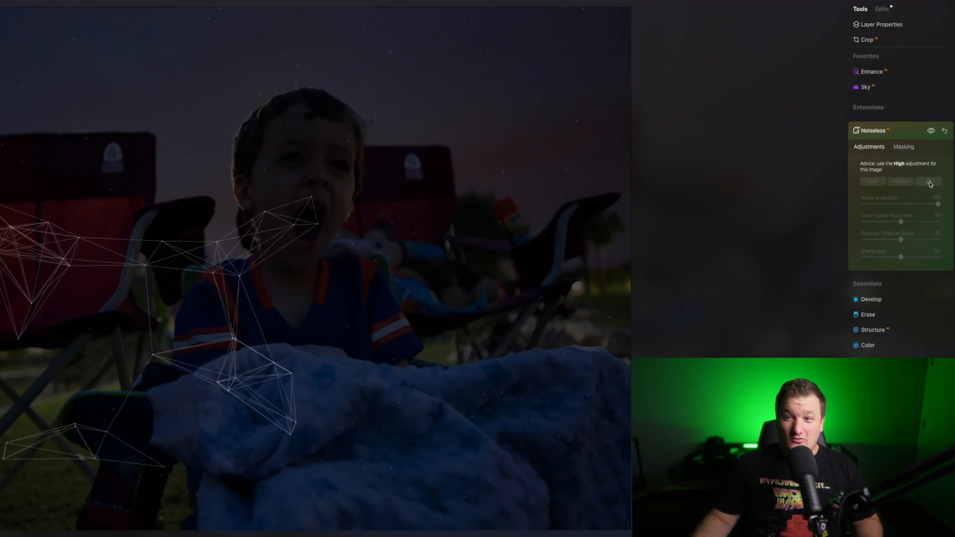
click(930, 1)
click(714, 51)
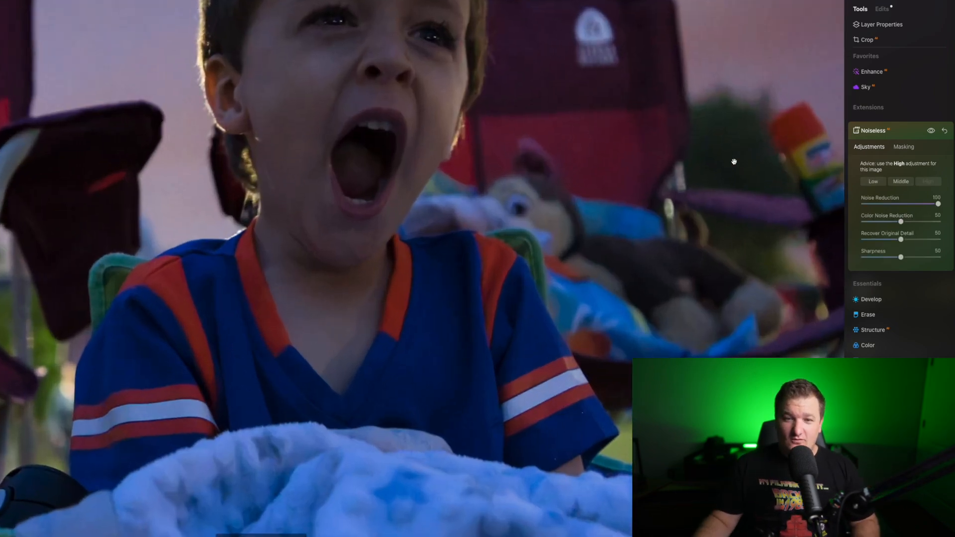
Step: In Noiseless, set Color Noise Reduction to 71, Recover Original Detail to 14 and Sharpness to 71
drag(312, 212, 326, 379)
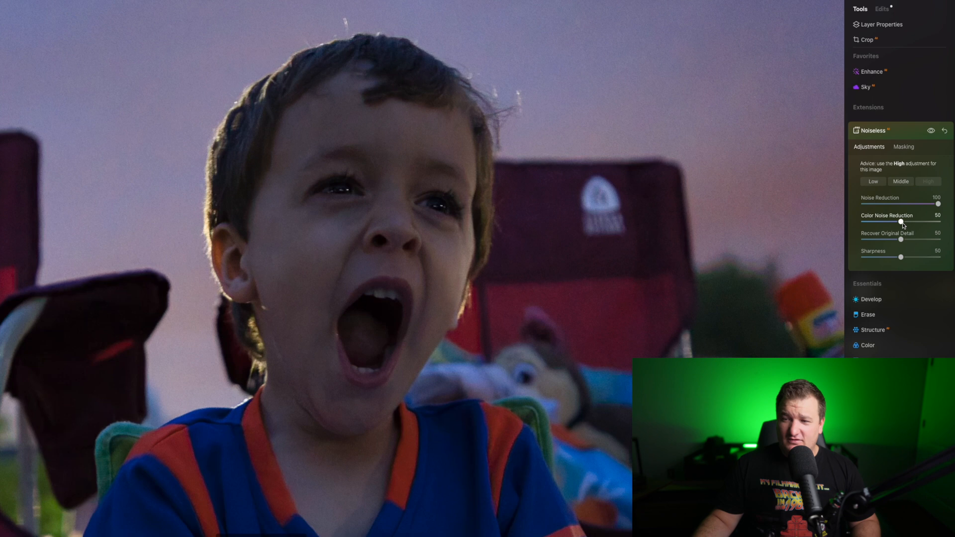
drag(903, 225, 909, 224)
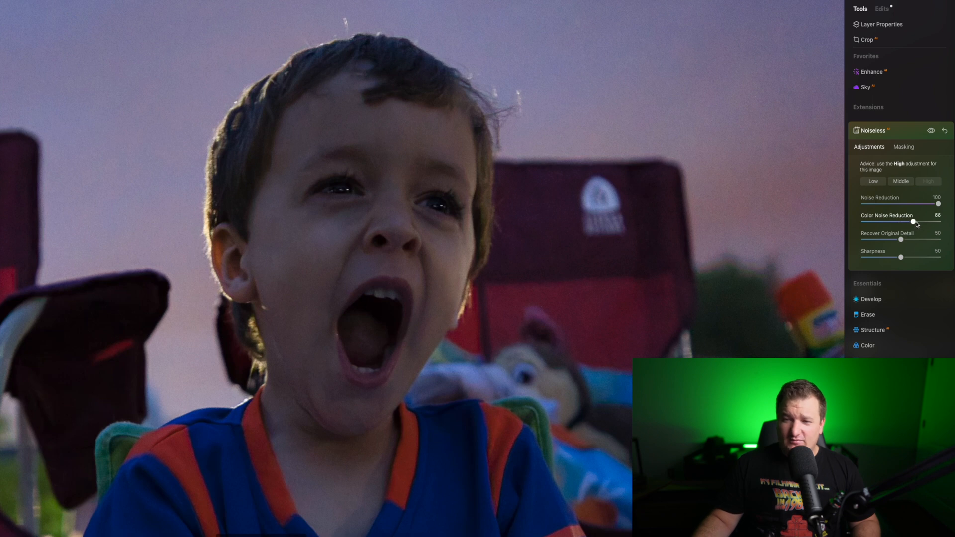
drag(917, 223, 919, 223)
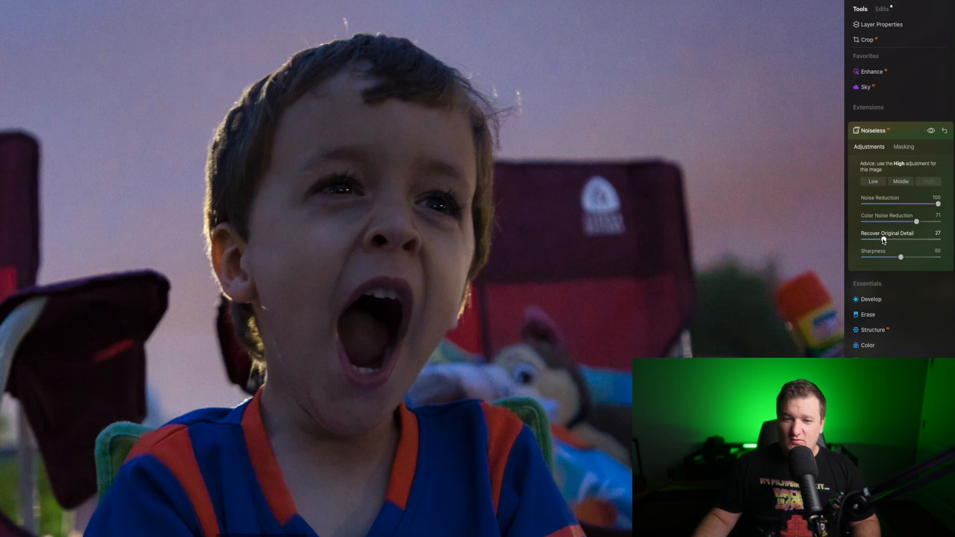
drag(883, 241, 881, 242)
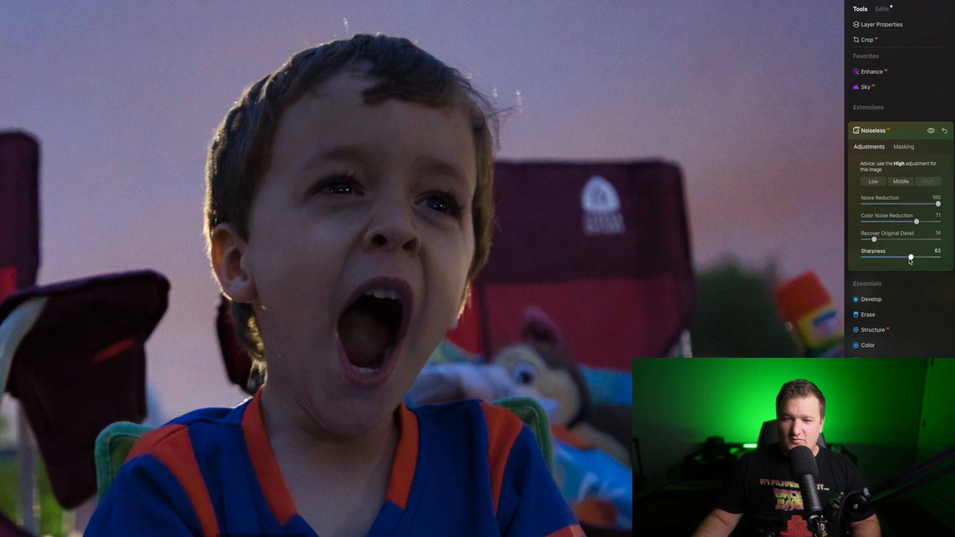
drag(913, 259, 917, 259)
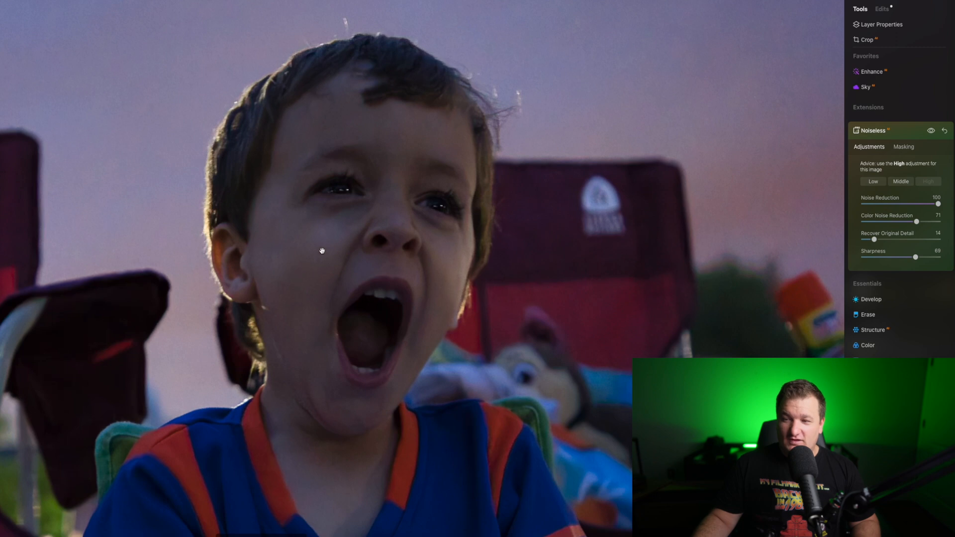
drag(915, 258, 918, 258)
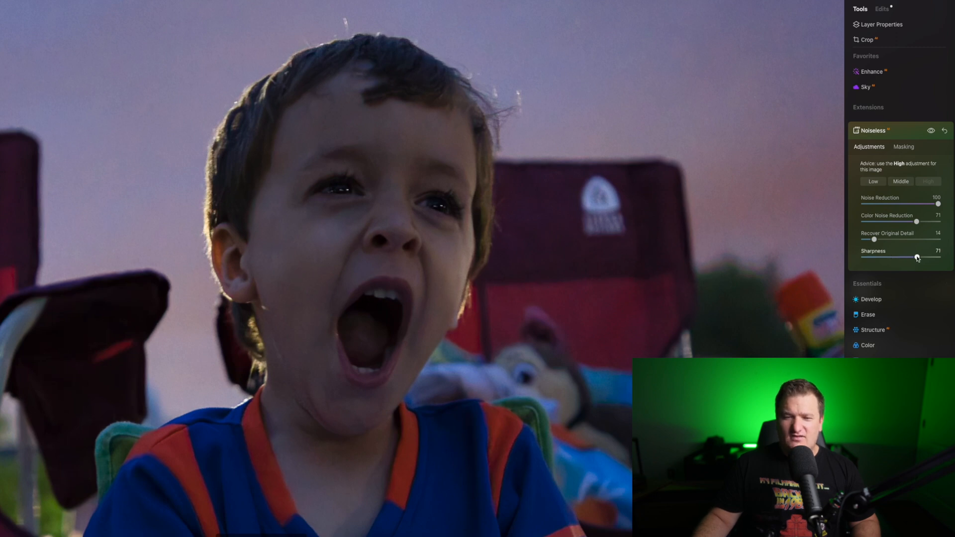
Step: Examine the boy's face and the sky up close for remaining noise and compare with and without Noiseless
click(343, 256)
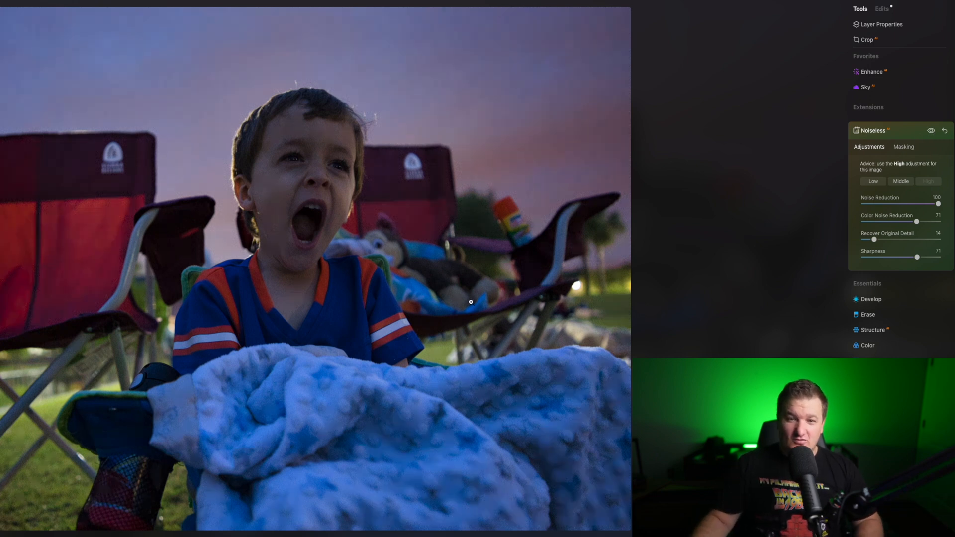
scroll(290, 184, up, 5)
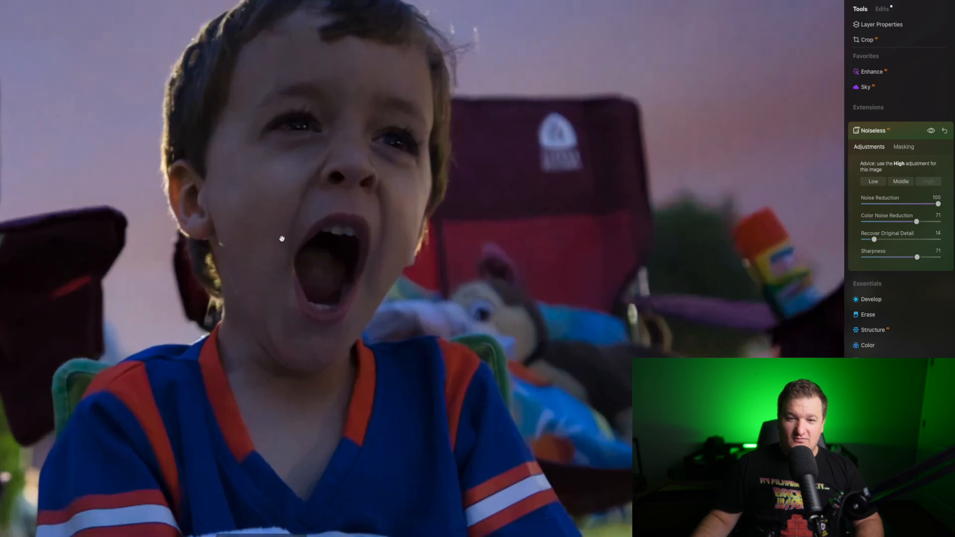
scroll(282, 239, up, 5)
drag(268, 293, 217, 424)
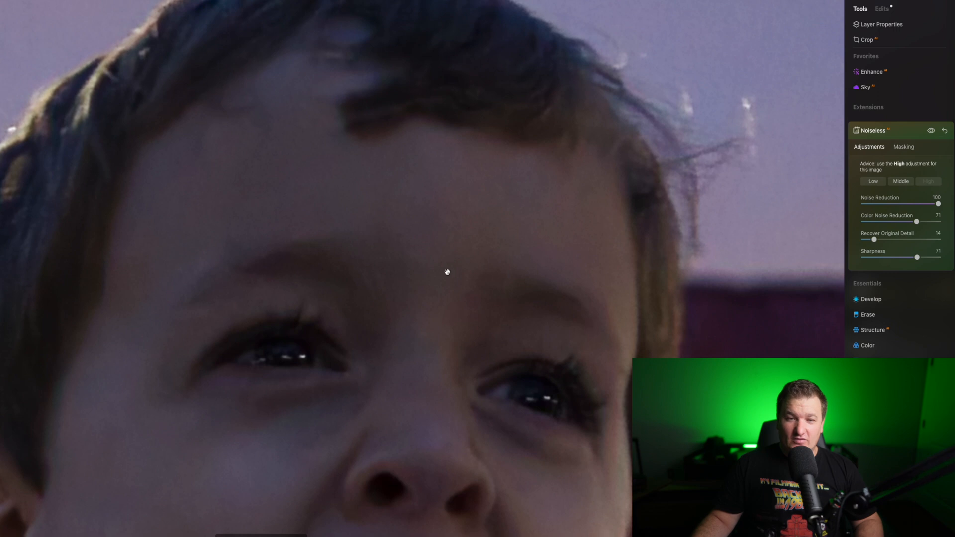
scroll(291, 209, down, 10)
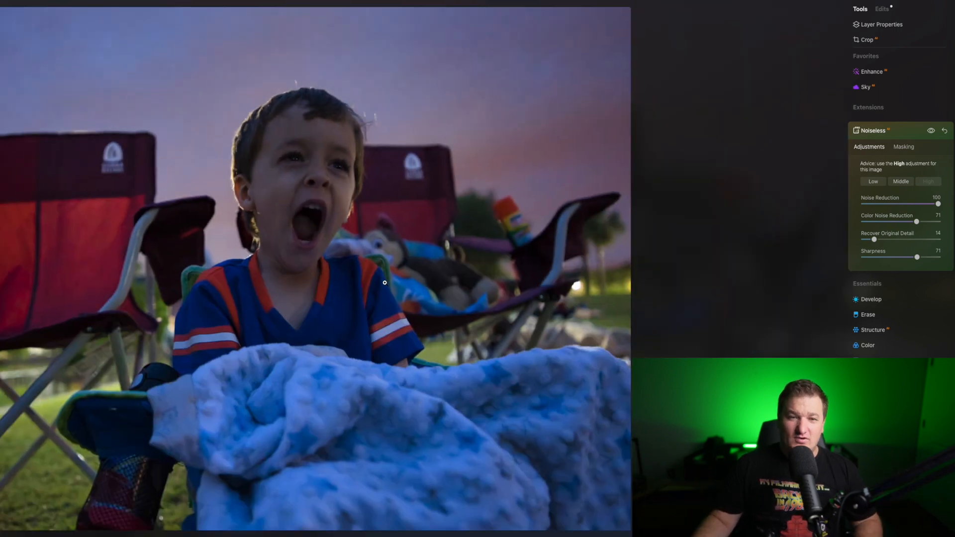
click(182, 85)
drag(160, 176, 262, 381)
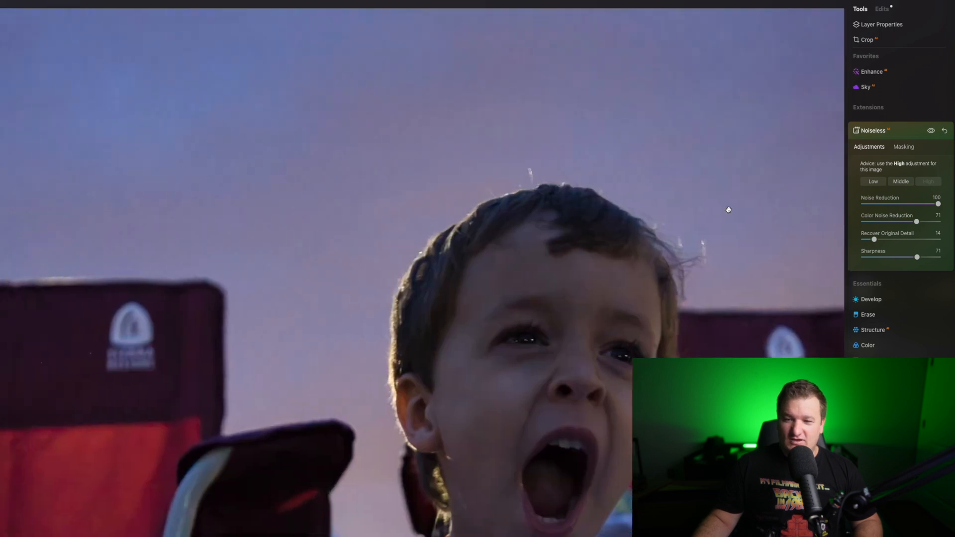
drag(740, 233, 456, 198)
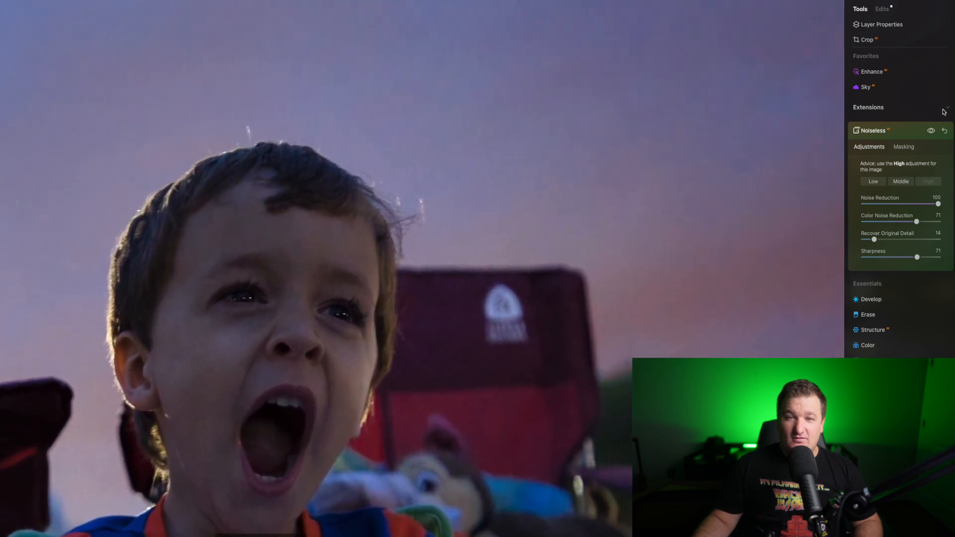
click(931, 132)
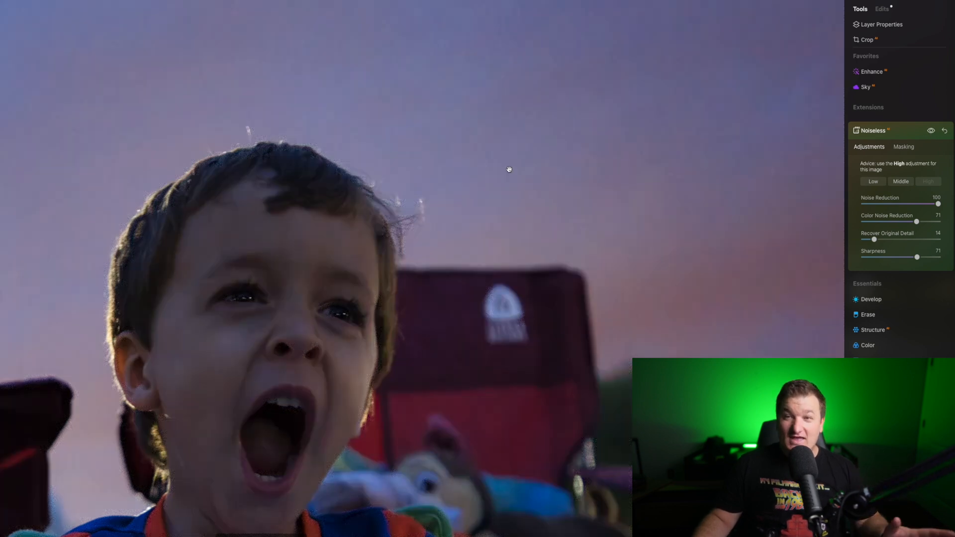
click(410, 195)
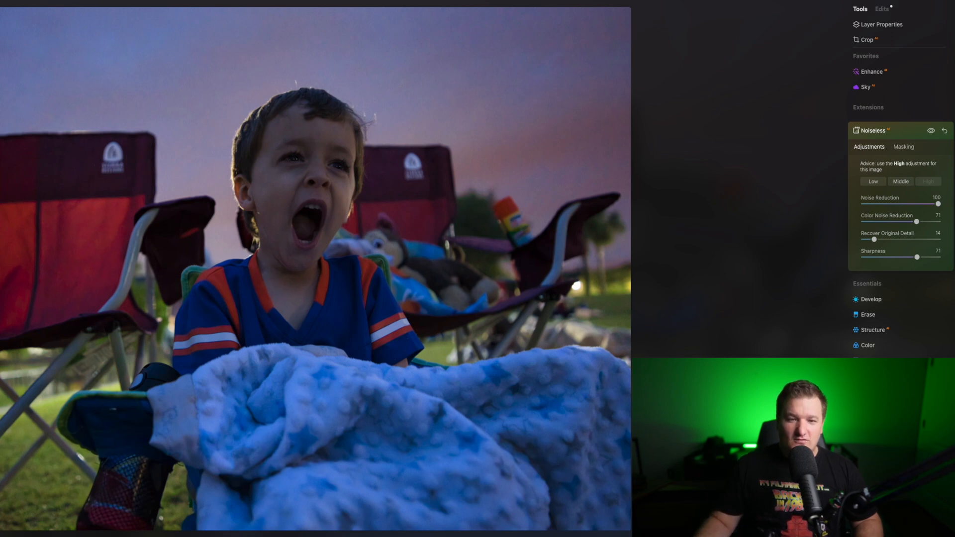
Step: Leave the edit and open DSC00017.ARW, the night waterfront photo with the mural and swan boat
click(299, 1)
click(601, 162)
click(741, 129)
key(space)
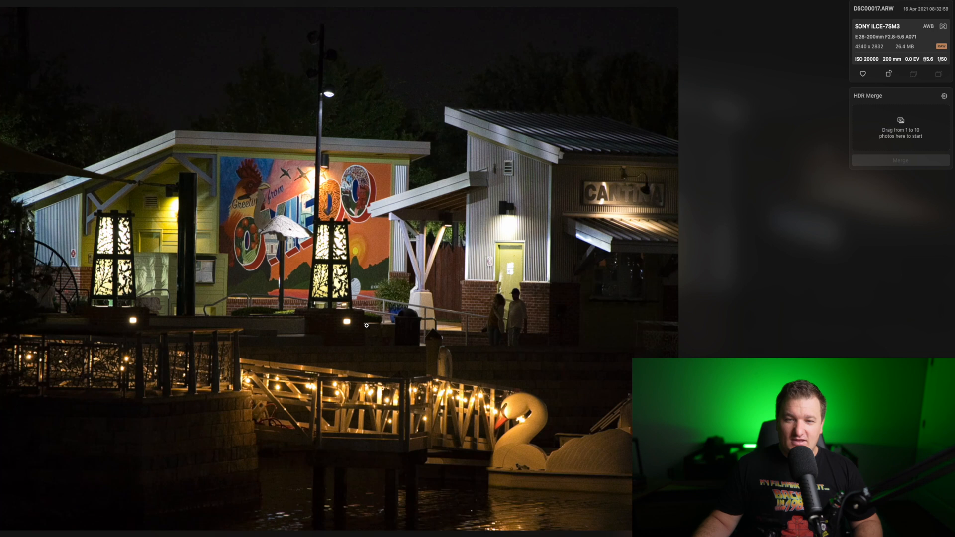
Step: Apply the High adjustment of Noiseless RAW to the night waterfront photo, with the mural in close view
click(271, 254)
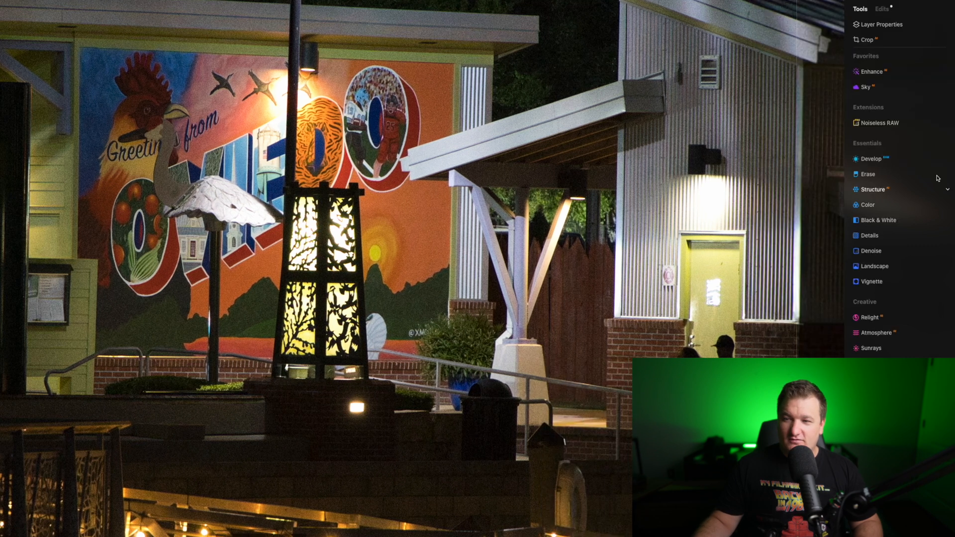
click(891, 124)
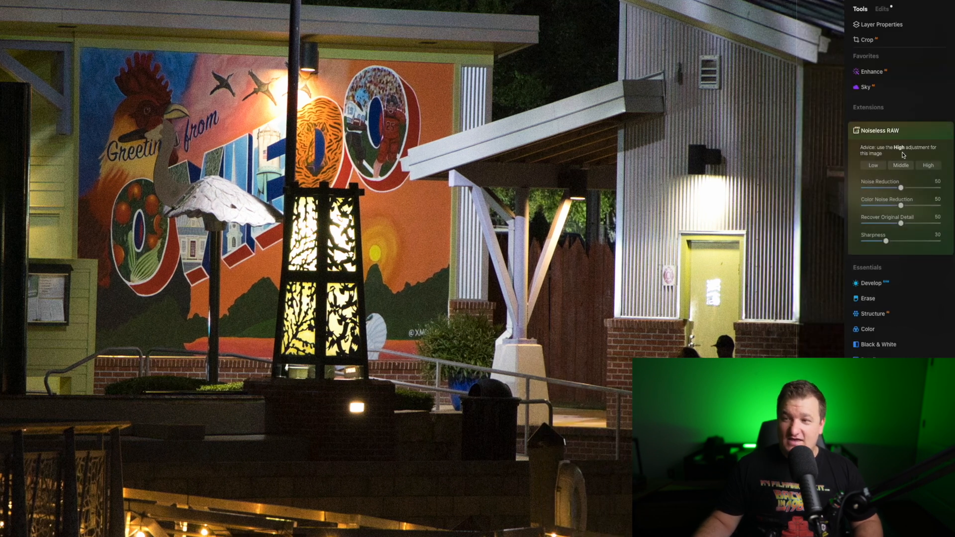
click(926, 165)
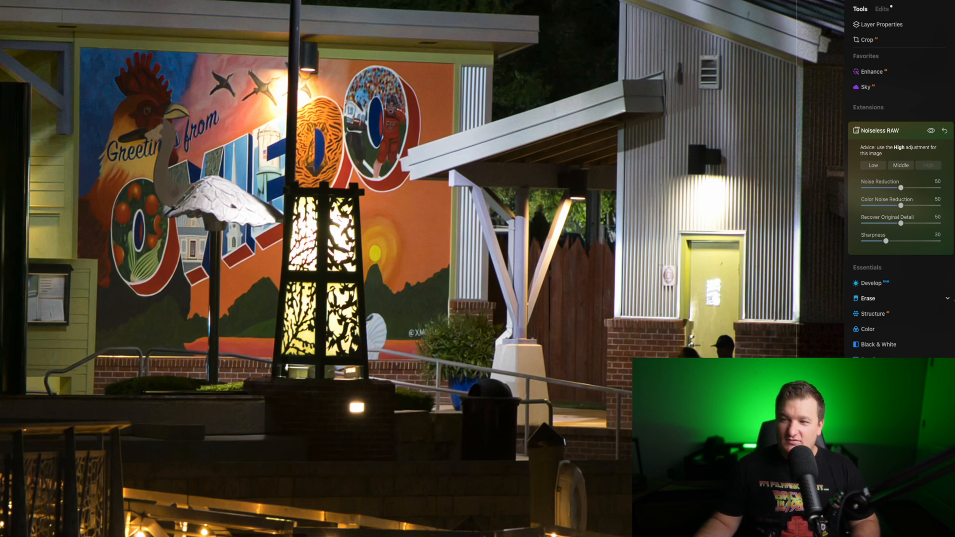
Step: Set Noise Reduction to 81 and Color Noise Reduction to 73, and compare the mural with and without Noiseless RAW
drag(902, 189, 924, 190)
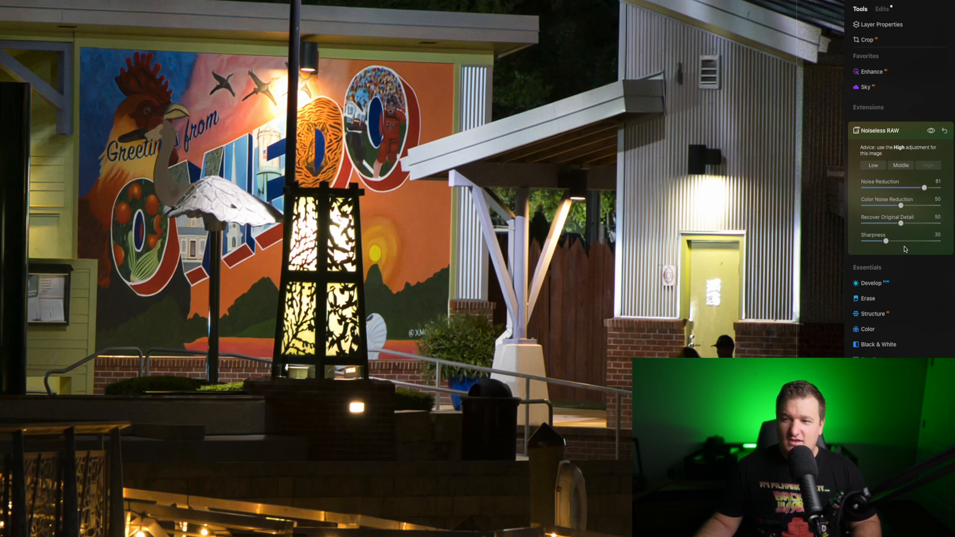
drag(903, 208, 921, 208)
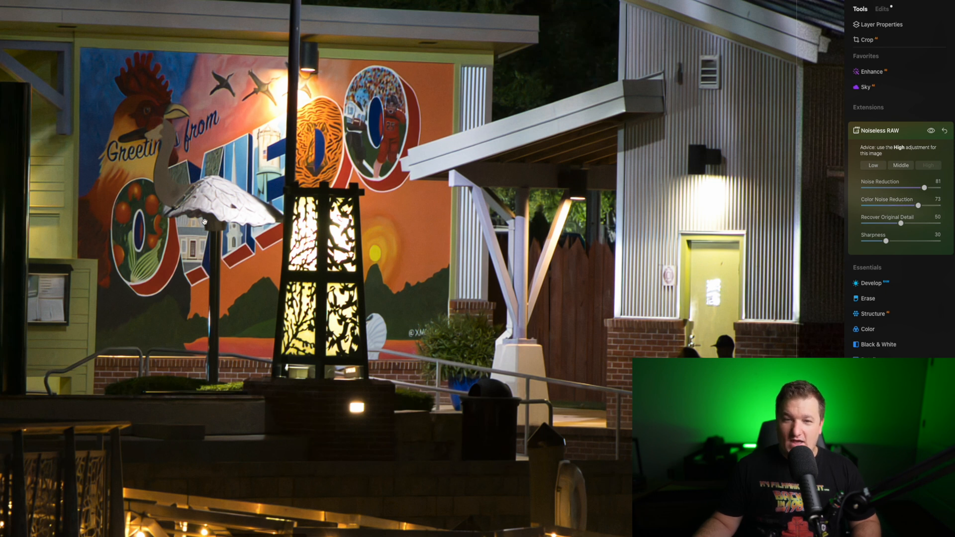
click(931, 131)
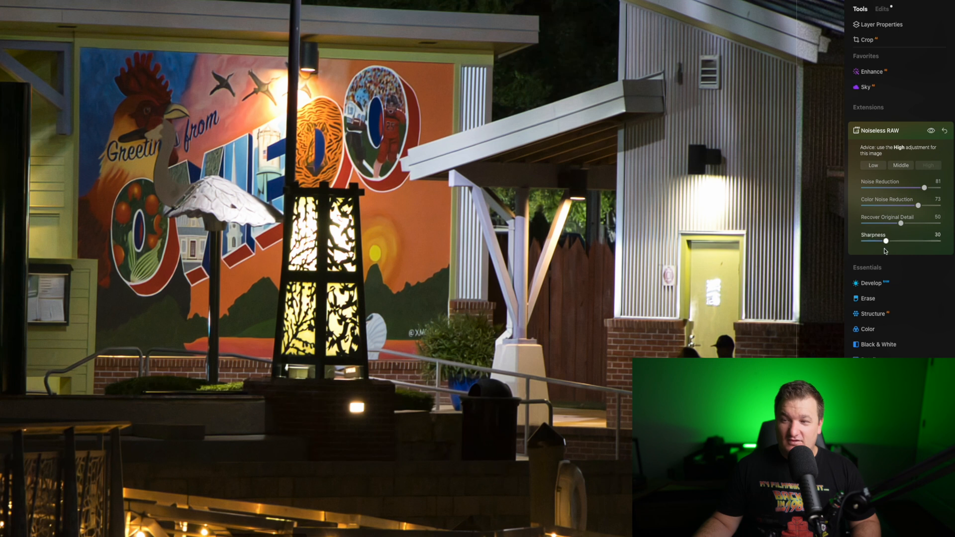
Step: Set Recover Original Detail to 28 and Sharpness to 59, and check the result on the whole waterfront photo
mouse_move(903, 223)
mouse_down()
mouse_move(885, 224)
mouse_move(909, 241)
mouse_up()
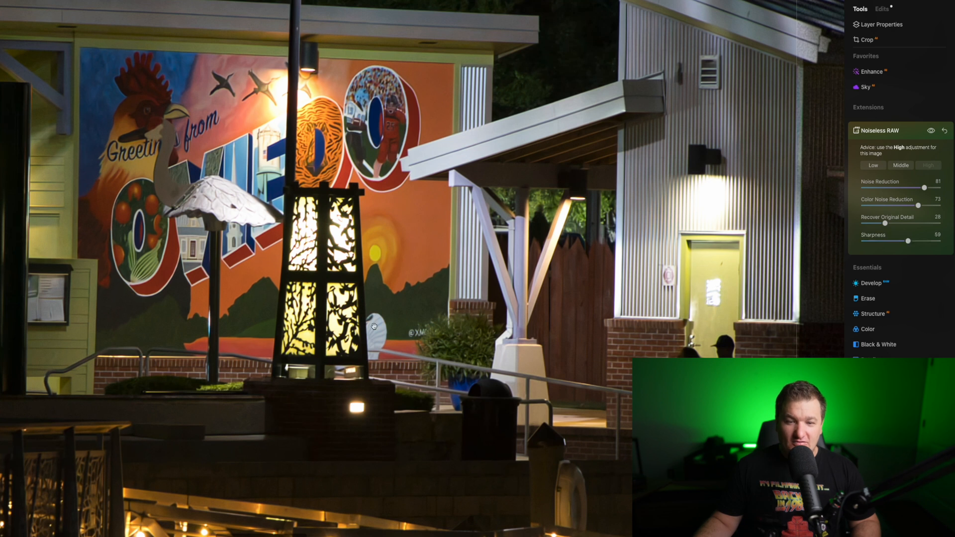
click(258, 310)
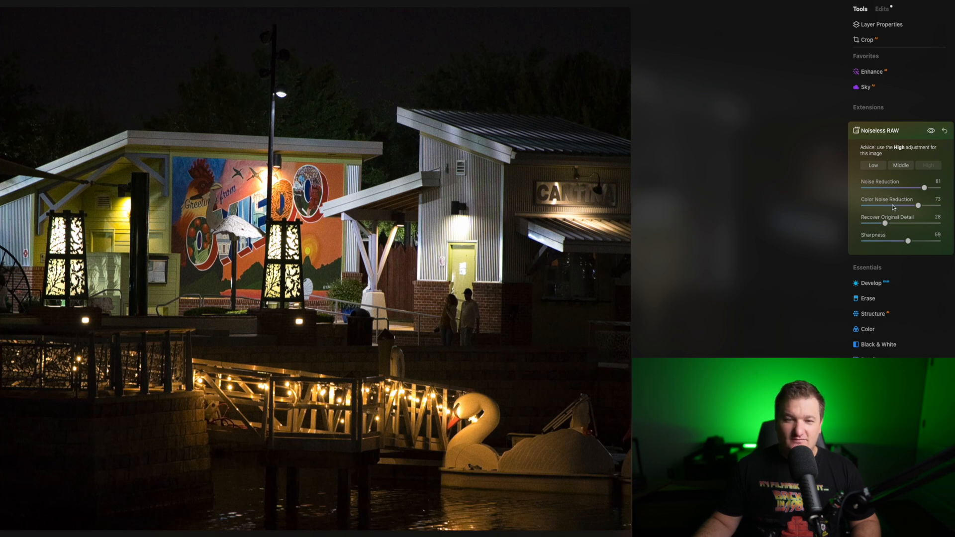
scroll(470, 349, down, 3)
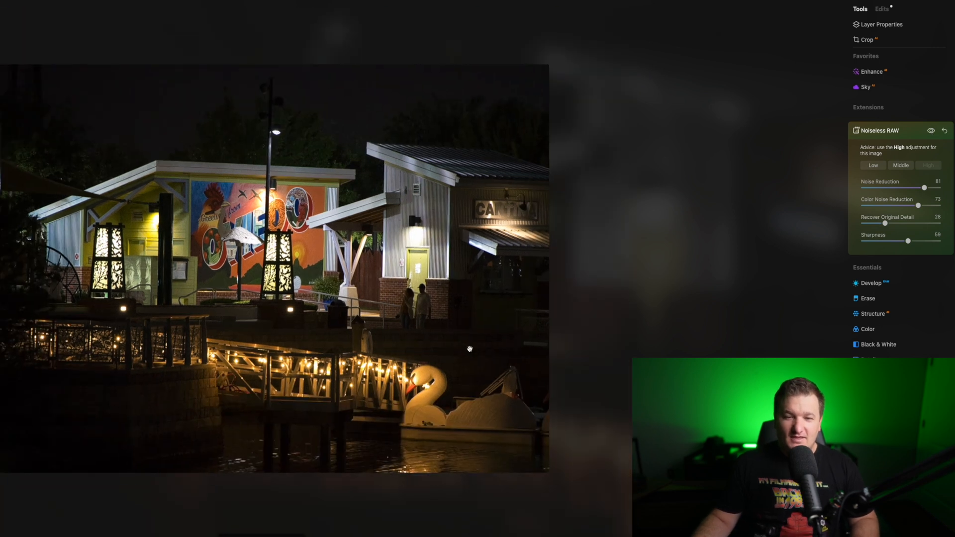
scroll(470, 348, up, 1)
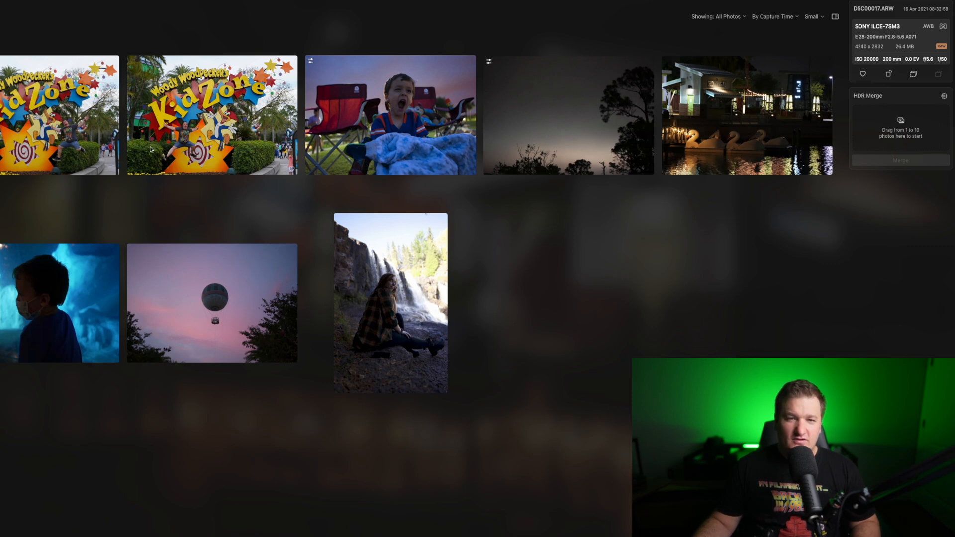
Step: Open A6600300.ARW, the Woody Woodpecker's KidZone sign photo, and examine the jumping man up close
double_click(191, 126)
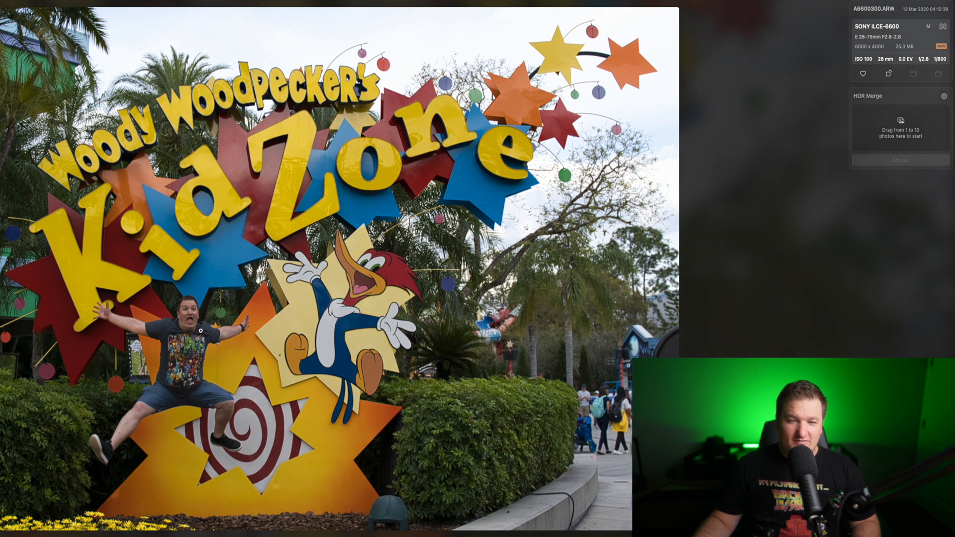
click(182, 313)
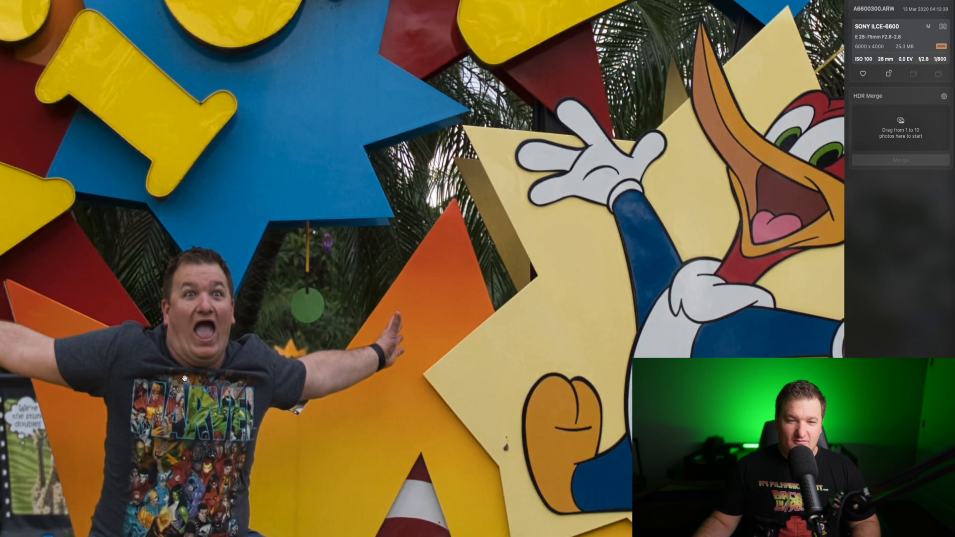
scroll(186, 376, down, 8)
scroll(186, 376, up, 3)
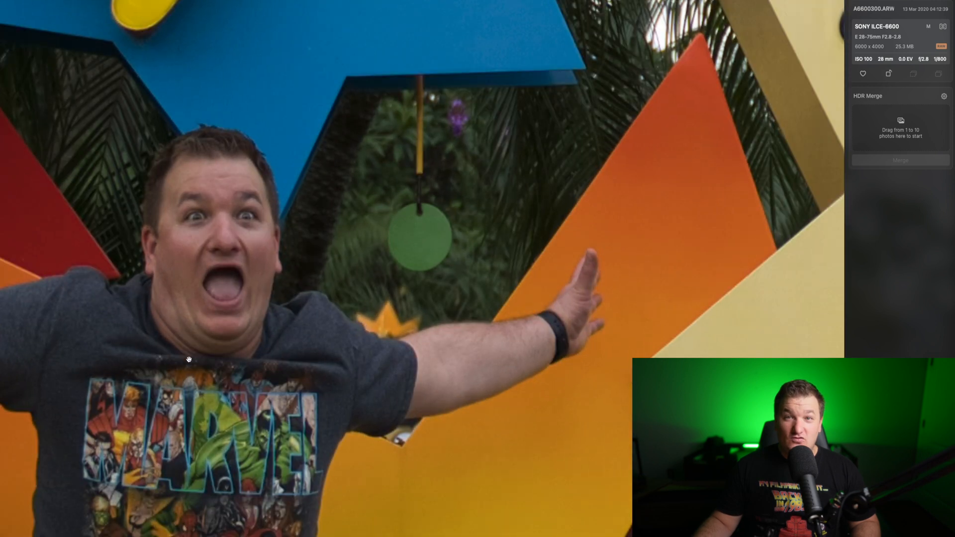
drag(188, 359, 294, 331)
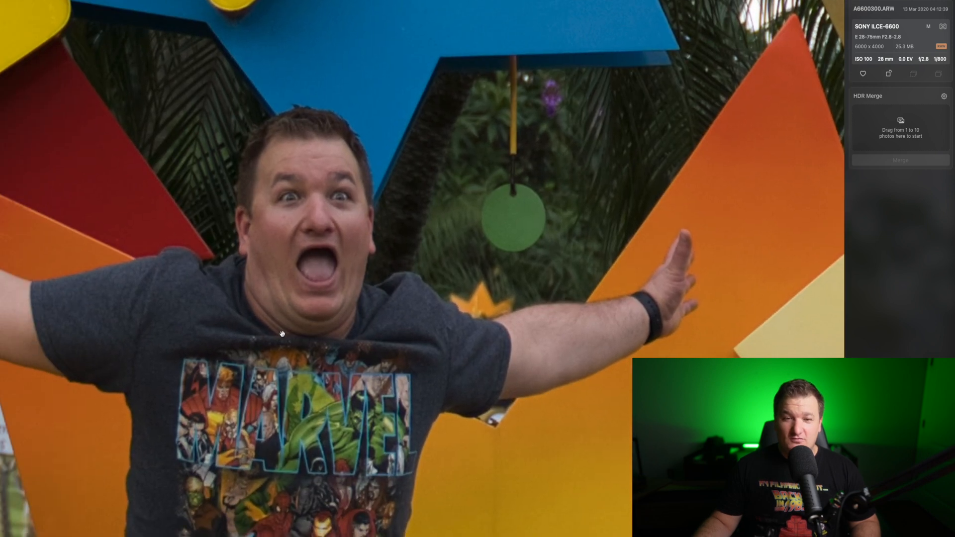